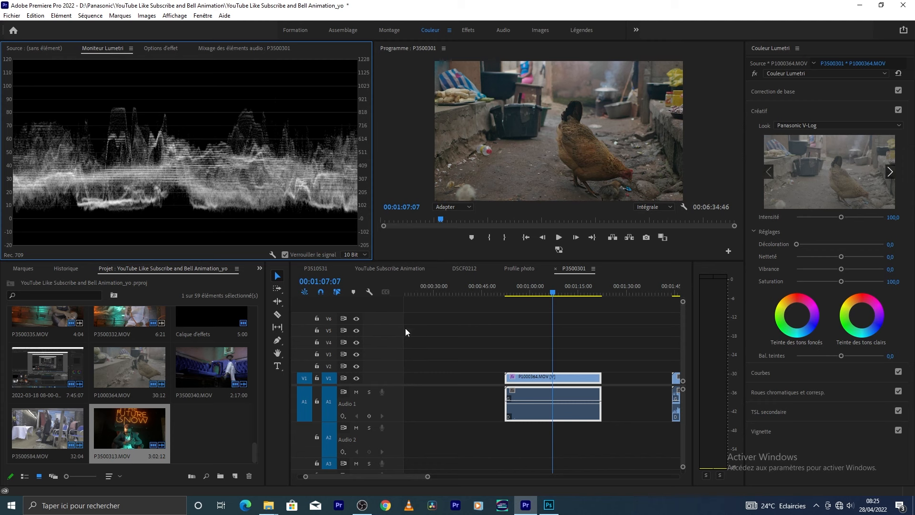
Step: Raise the highlights (Tons clairs) of the P1000364.MOV clip to 51,1 in the Lumetri basic correction
left_click_drag(536, 296, 561, 295)
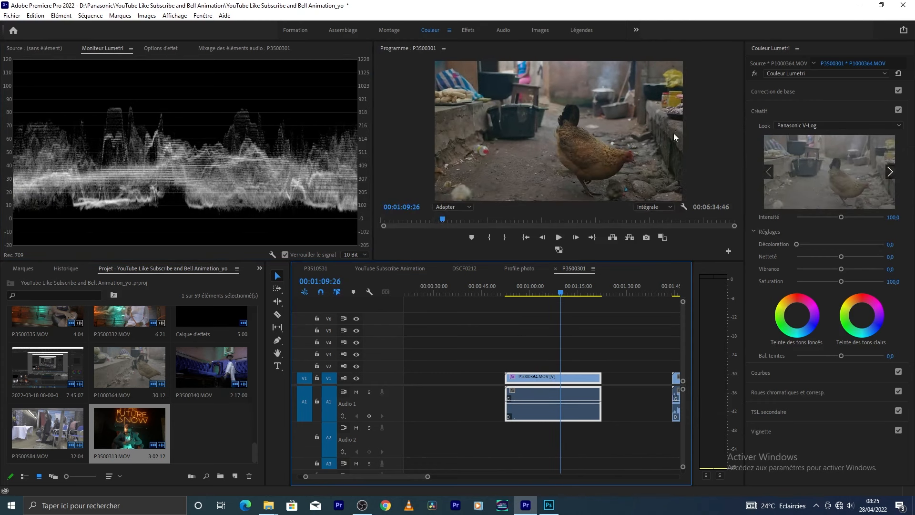
left_click(798, 88)
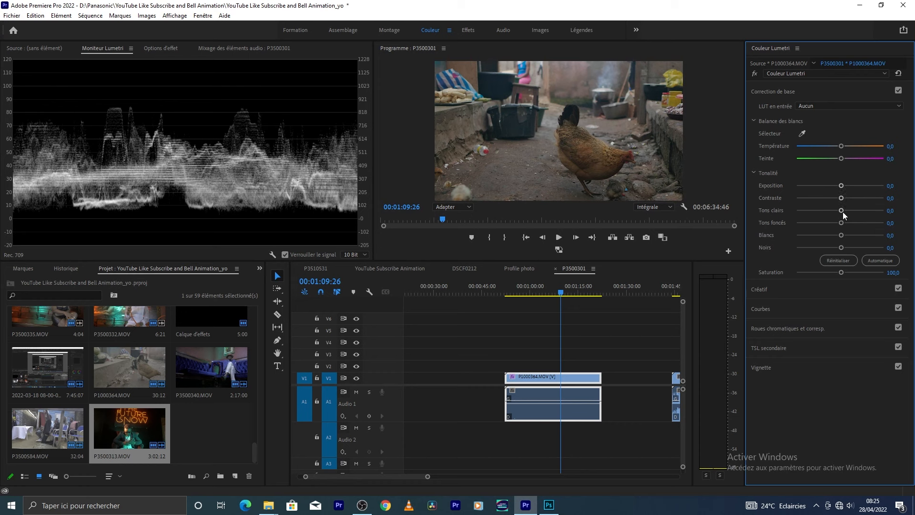
left_click_drag(842, 210, 863, 209)
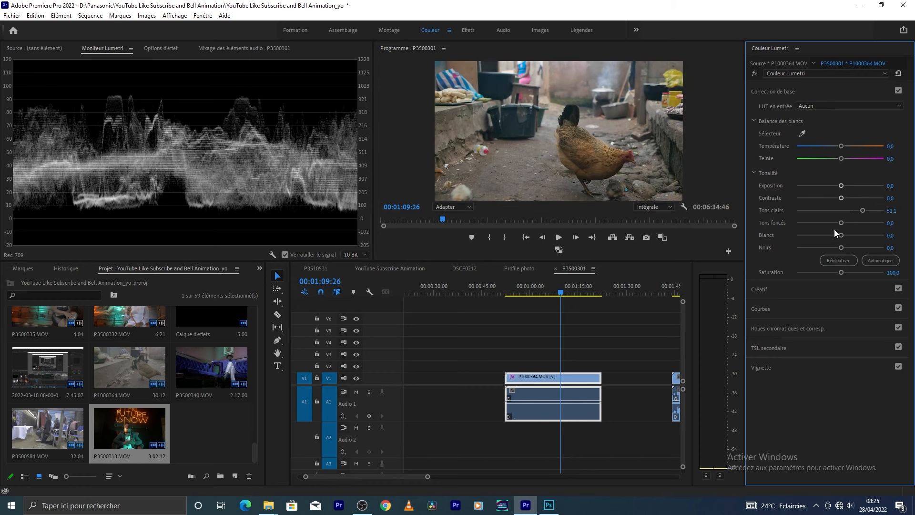
mouse_move(561, 294)
left_mouse_down()
mouse_move(542, 299)
mouse_move(561, 297)
left_mouse_up()
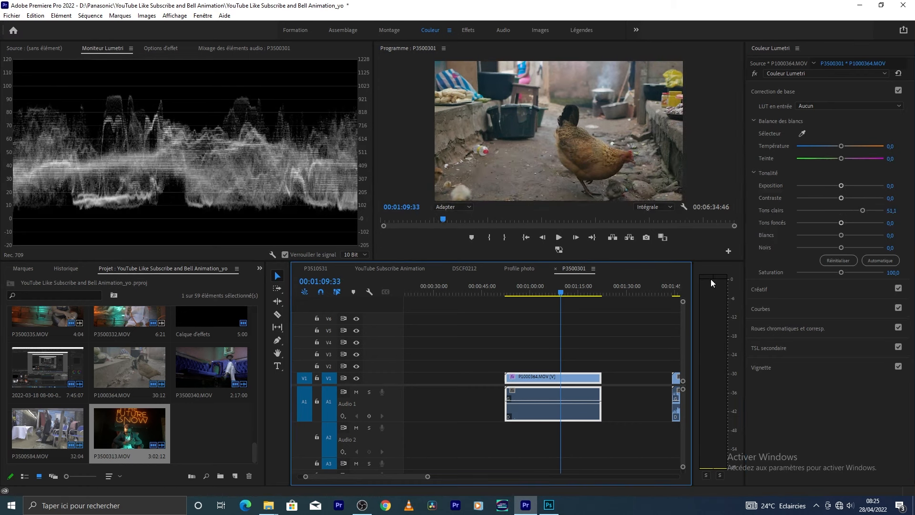
Step: Add a second Lumetri Color effect to the P1000364.MOV clip and load Hollywood Film - Standard.cube as its creative look
left_click(752, 286)
left_click(805, 73)
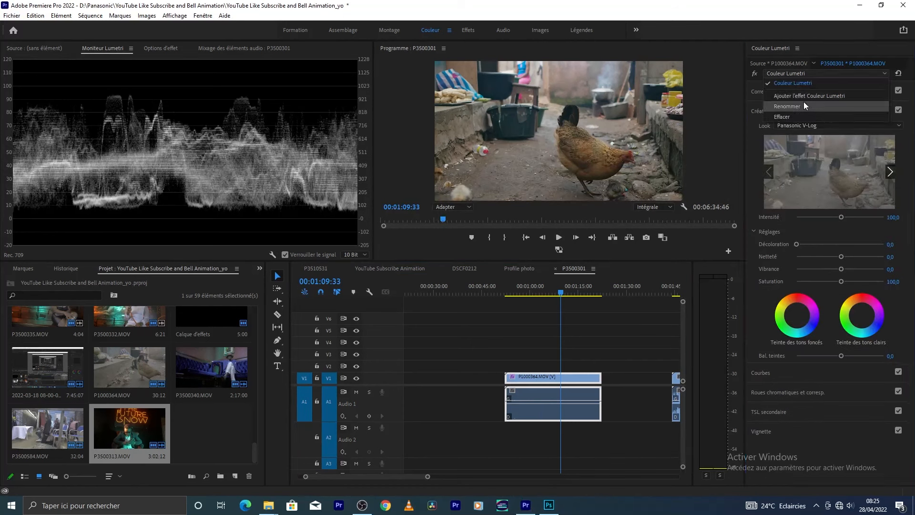
left_click(804, 97)
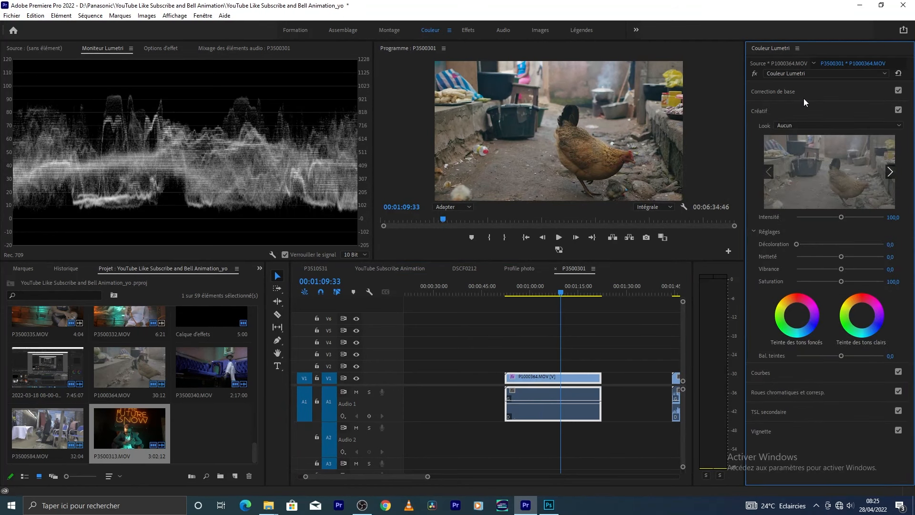
left_click(792, 127)
left_click(780, 155)
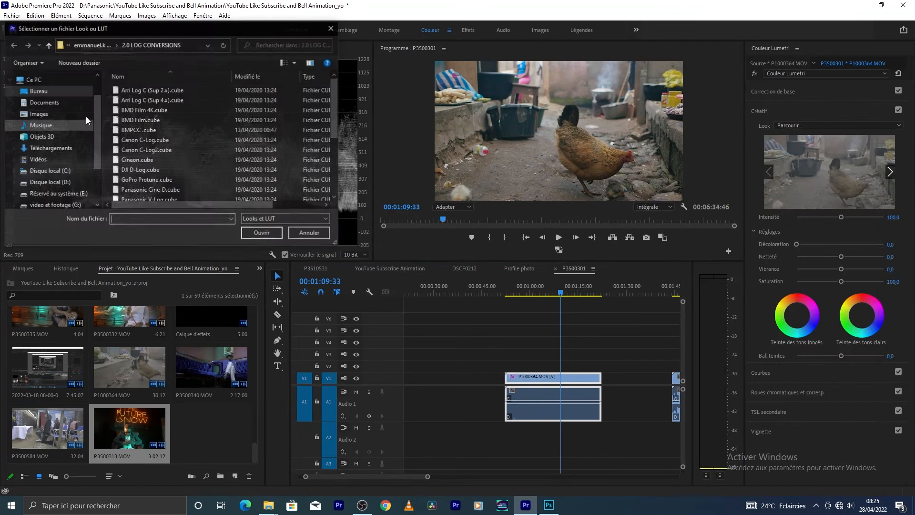
left_click(48, 45)
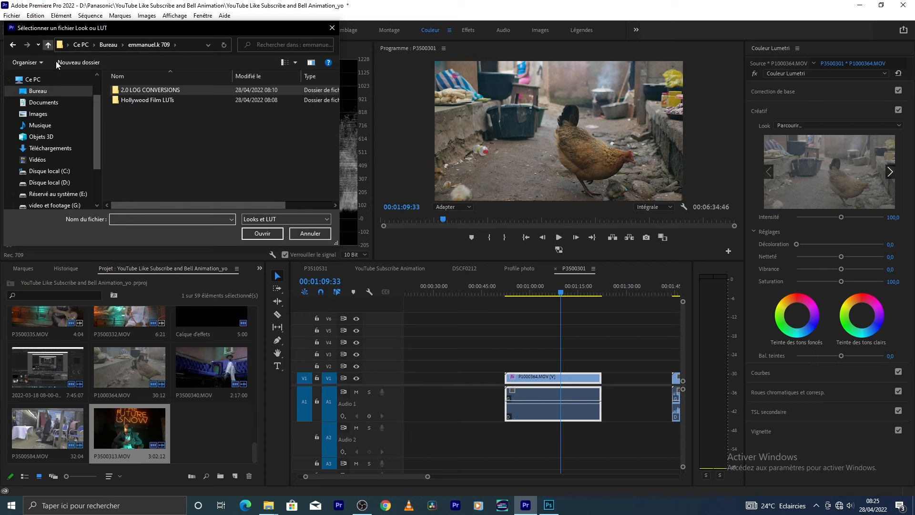
double_click(146, 100)
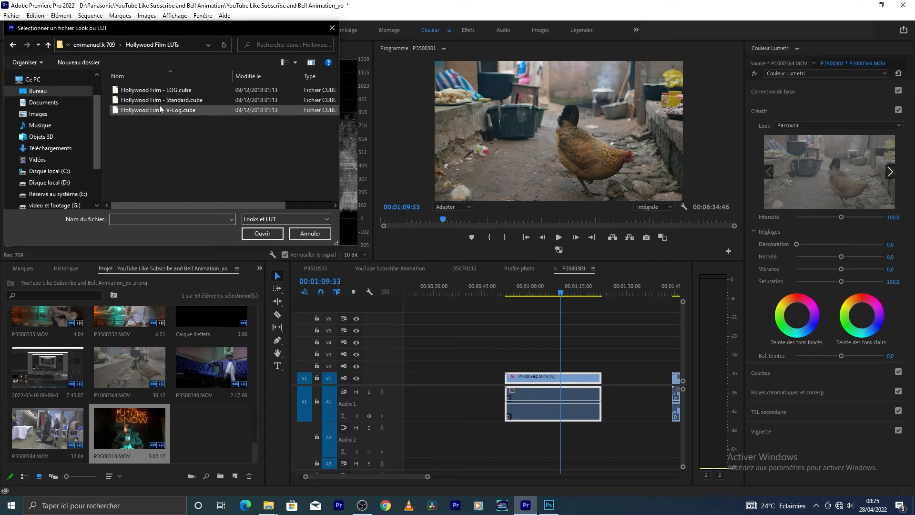
left_click(159, 104)
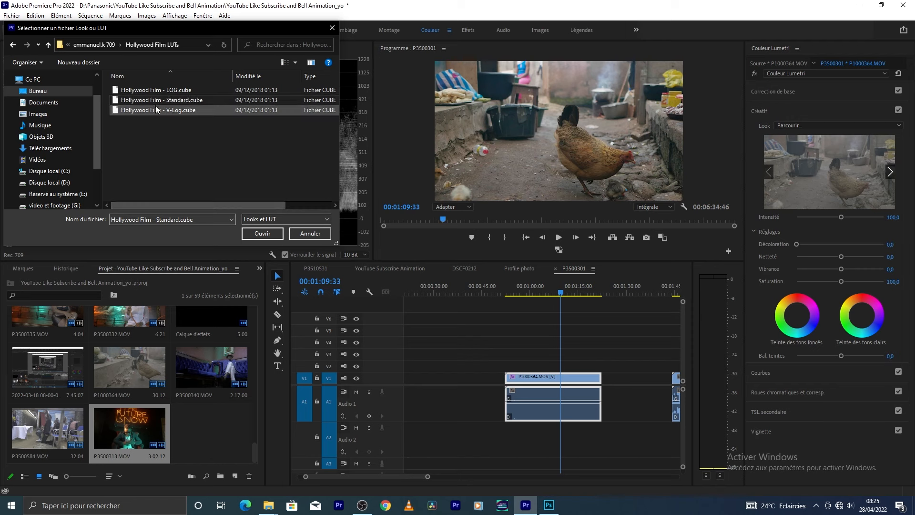
left_click(263, 234)
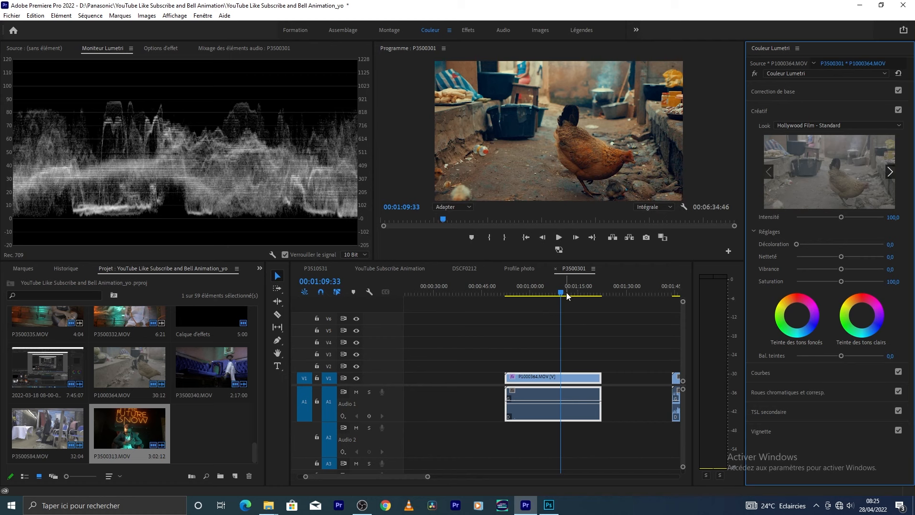
left_click_drag(566, 293, 579, 308)
left_click(559, 237)
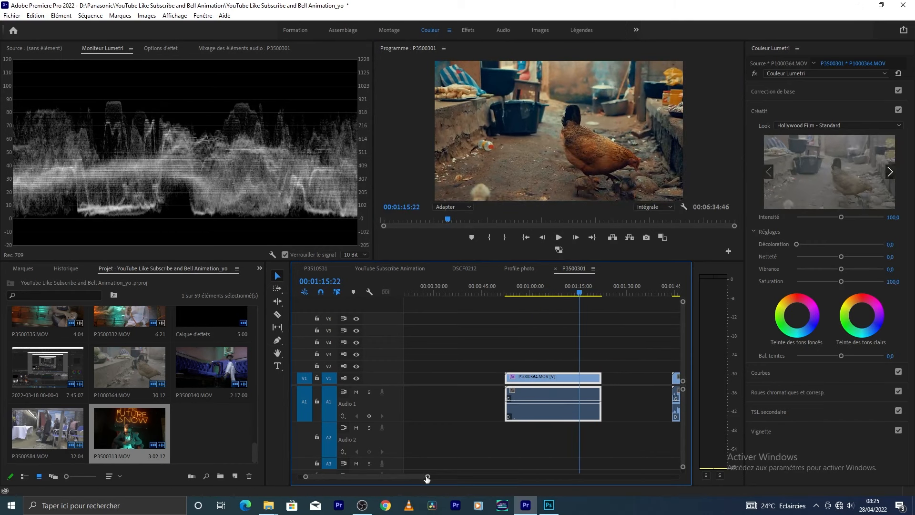
Step: Load Panasonic Cine-D.cube from the 2.0 LOG CONVERSIONS folder as the creative look of the P3500340.MOV clip
left_click_drag(428, 477, 508, 476)
left_click(523, 296)
left_click(522, 294)
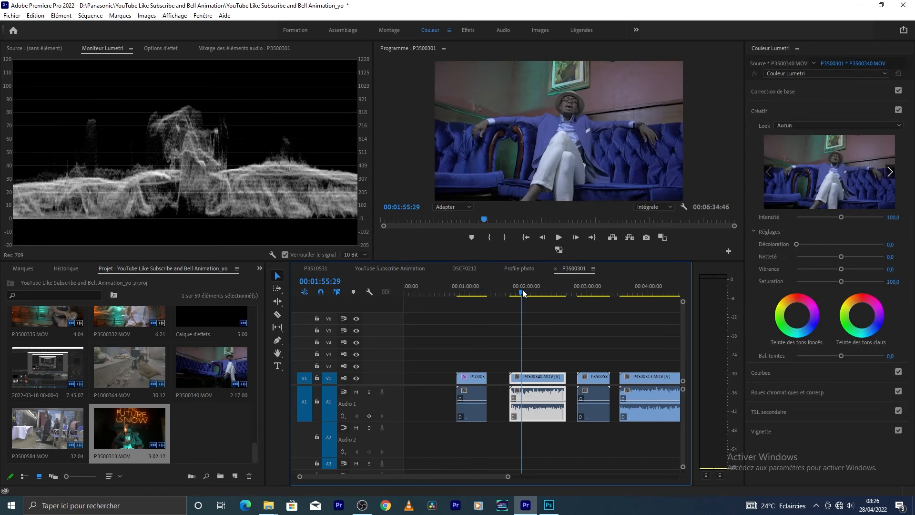
left_click_drag(523, 293, 545, 301)
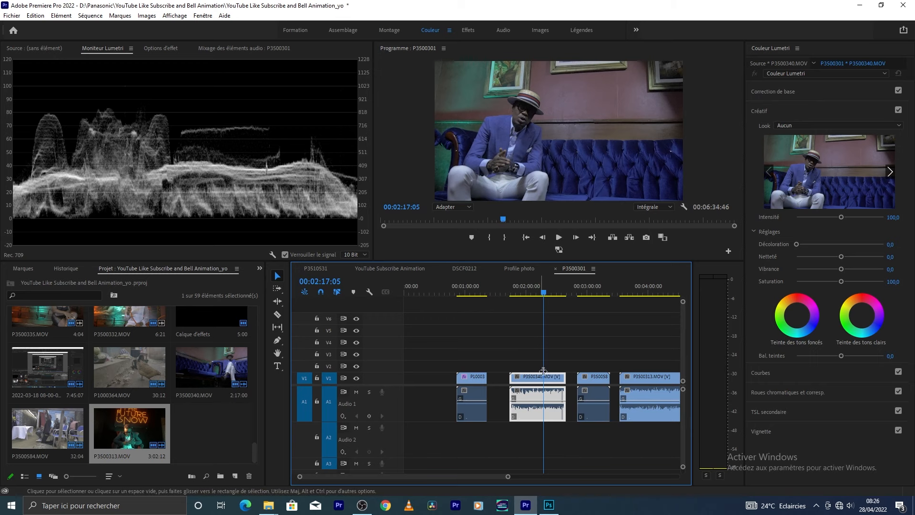
left_click(802, 129)
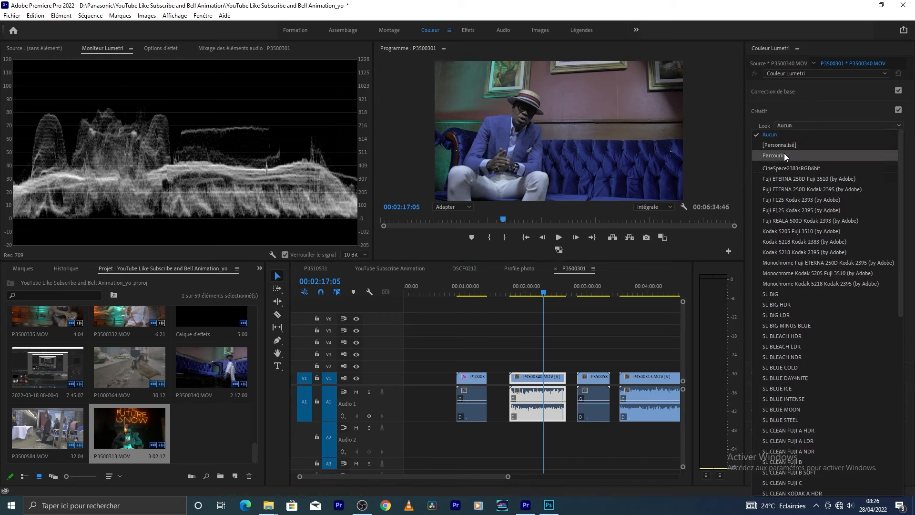
left_click(785, 153)
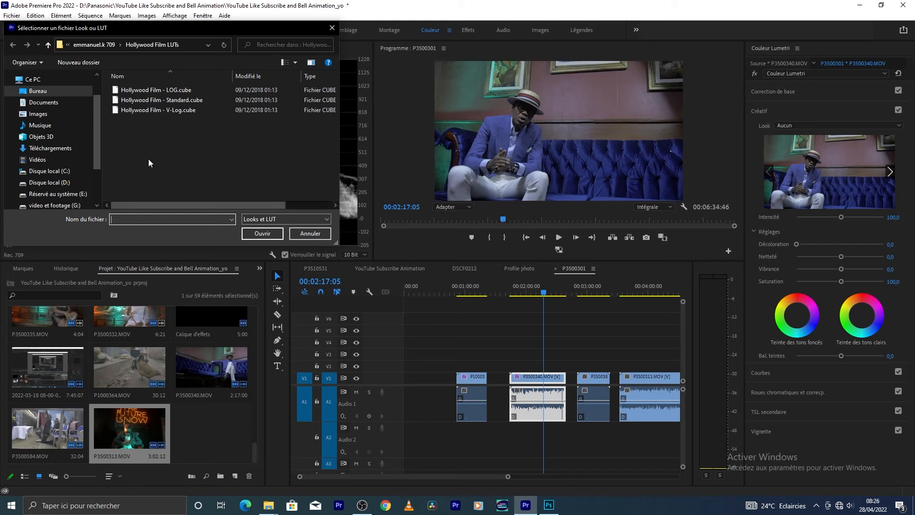
left_click(47, 45)
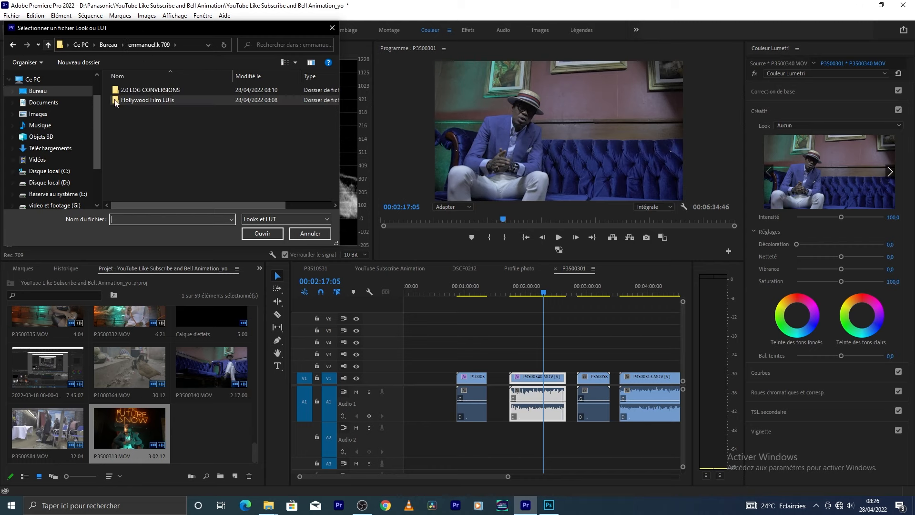
double_click(143, 89)
scroll(173, 129, "down", 3)
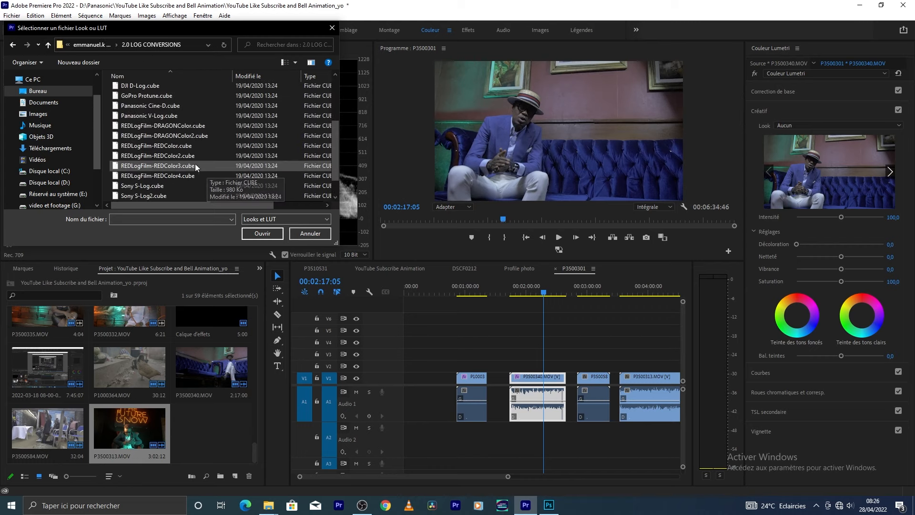
left_click(155, 107)
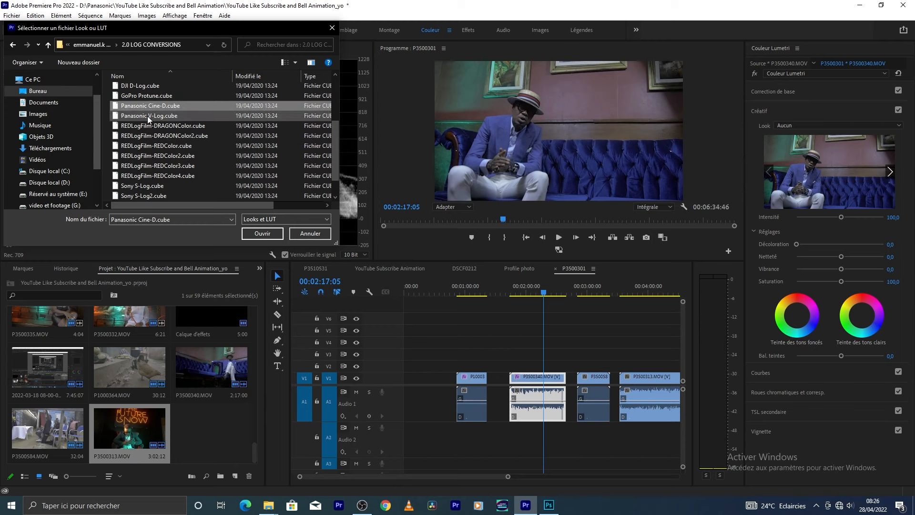
left_click(251, 234)
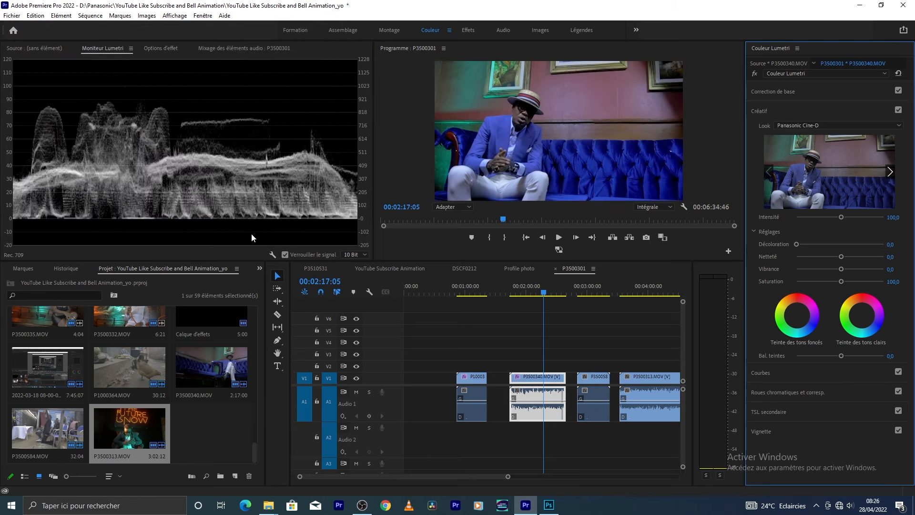
mouse_move(546, 295)
left_mouse_down()
mouse_move(534, 296)
mouse_move(549, 298)
left_mouse_up()
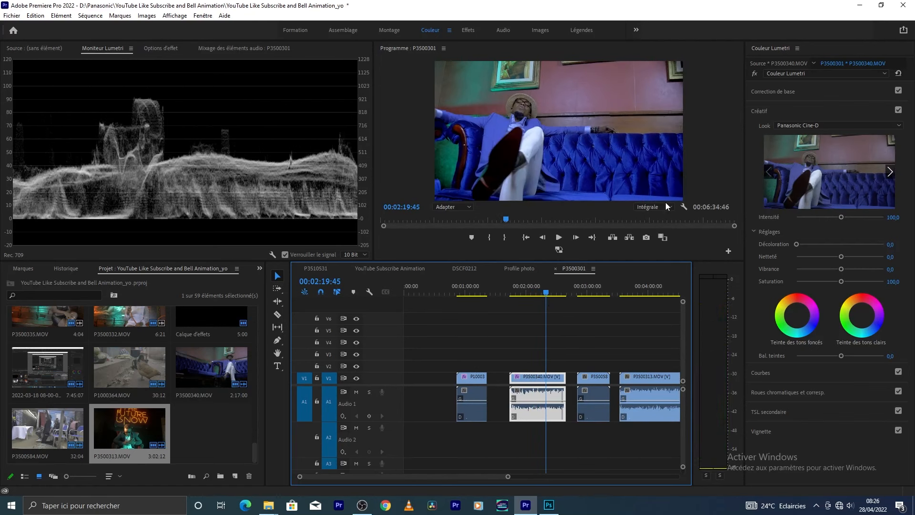
Step: Add a second Lumetri Color effect to the P3500340.MOV clip and load Hollywood Film - Standard.cube as its creative look
left_click(810, 125)
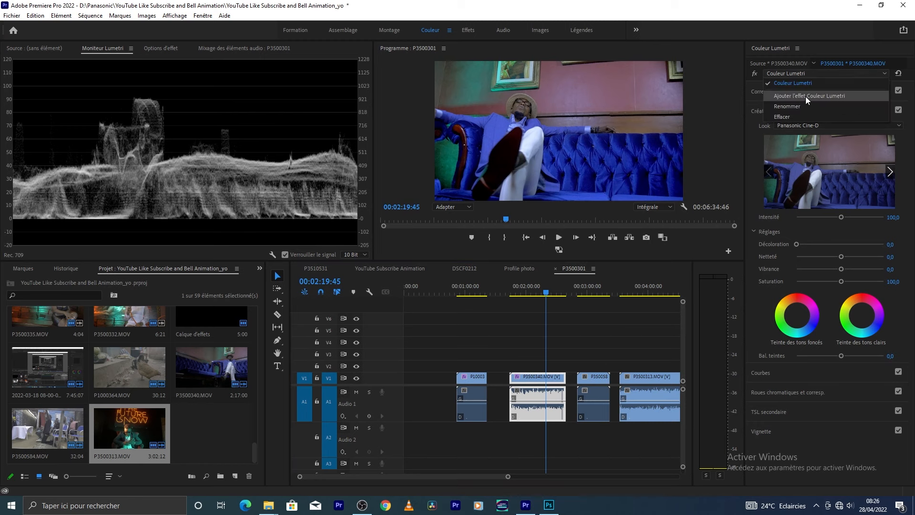
left_click(808, 99)
left_click(817, 126)
left_click(801, 148)
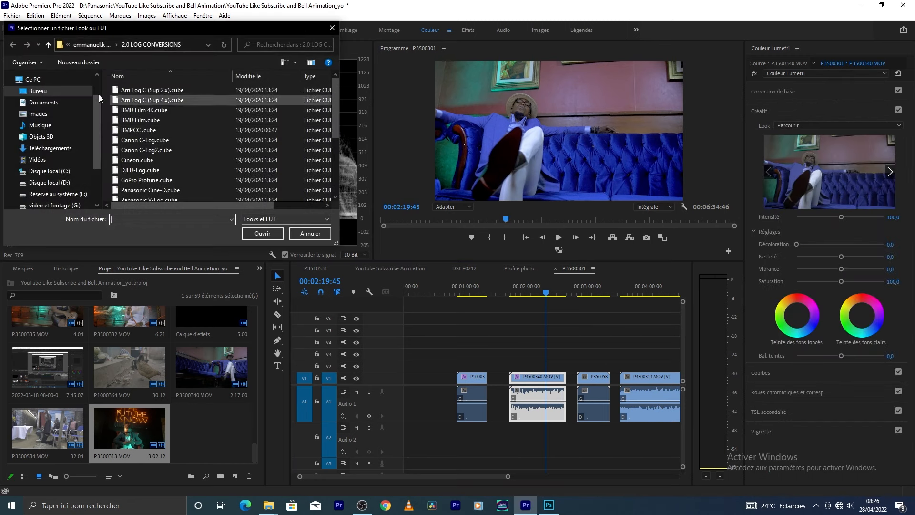
left_click(48, 45)
double_click(139, 102)
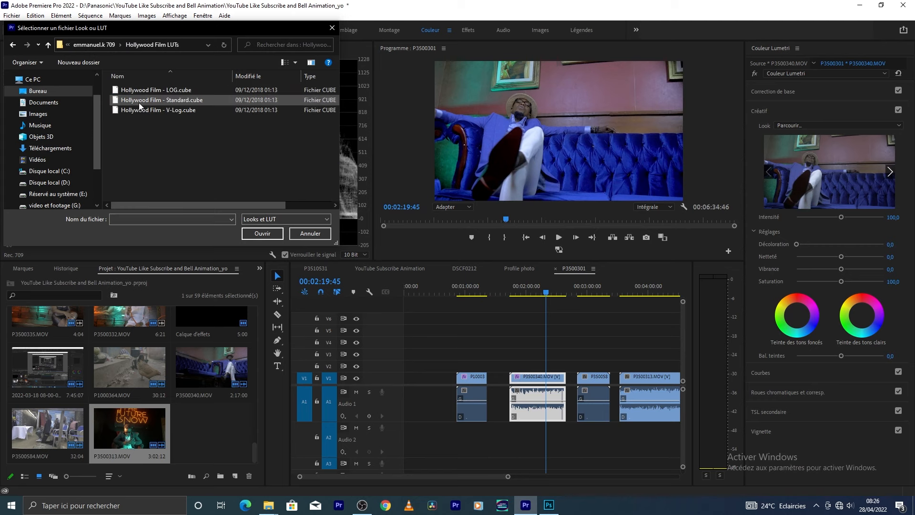
left_click(143, 102)
left_click(257, 234)
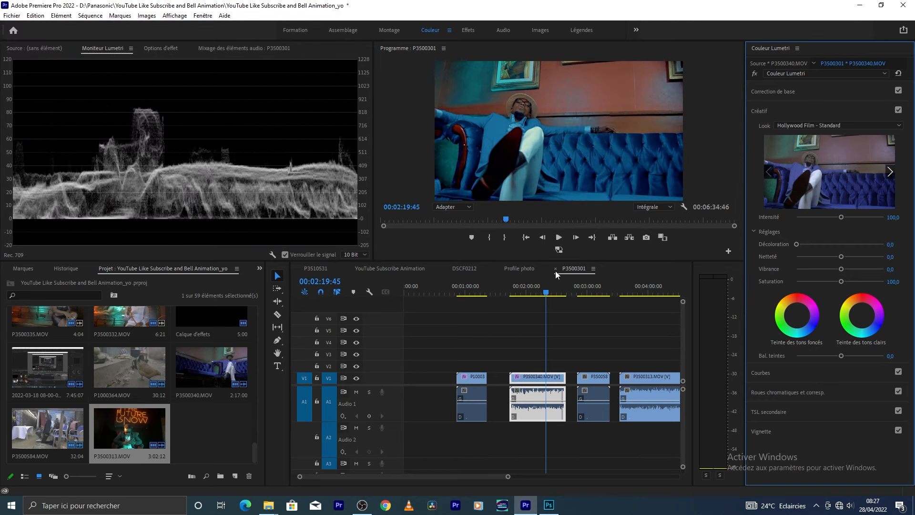
left_click_drag(545, 295, 546, 296)
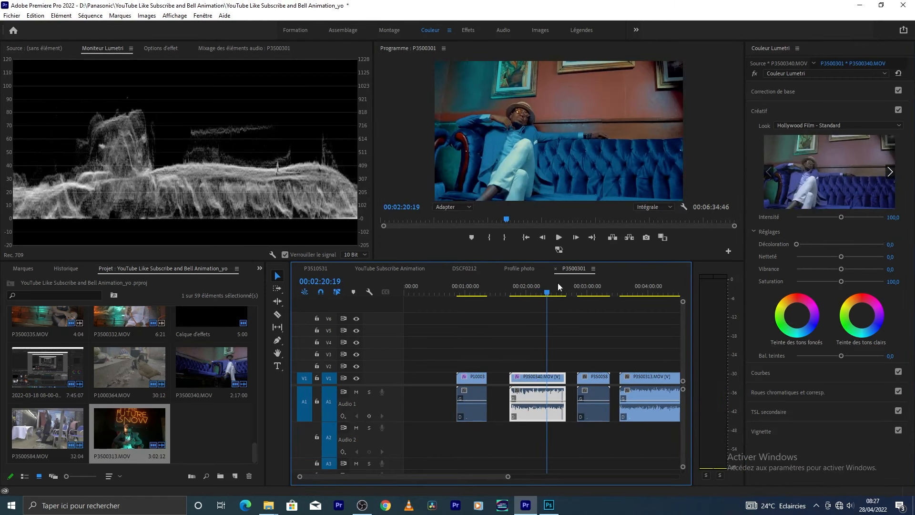
Step: Set the P3500340.MOV clip's contrast to -12,0 and its shadows (Tons foncés) to 18,5 in the second Lumetri effect
left_click(808, 92)
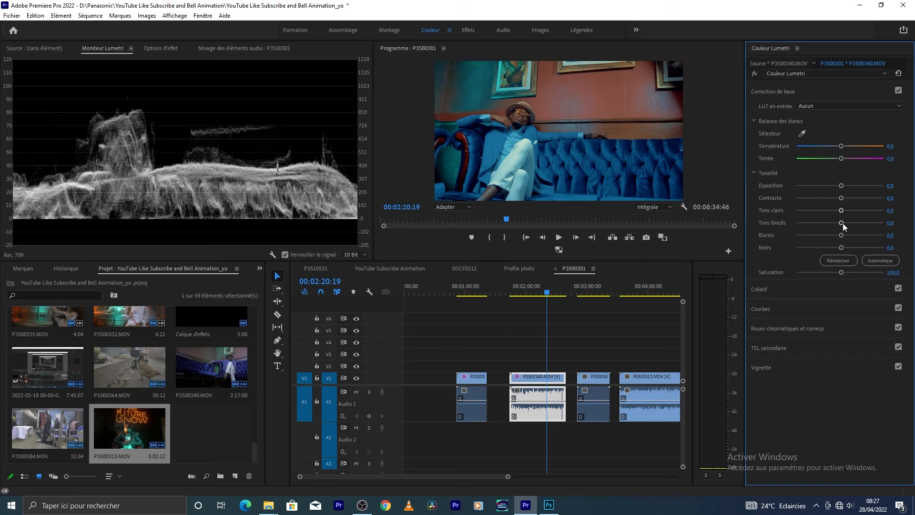
left_click_drag(843, 223, 839, 245)
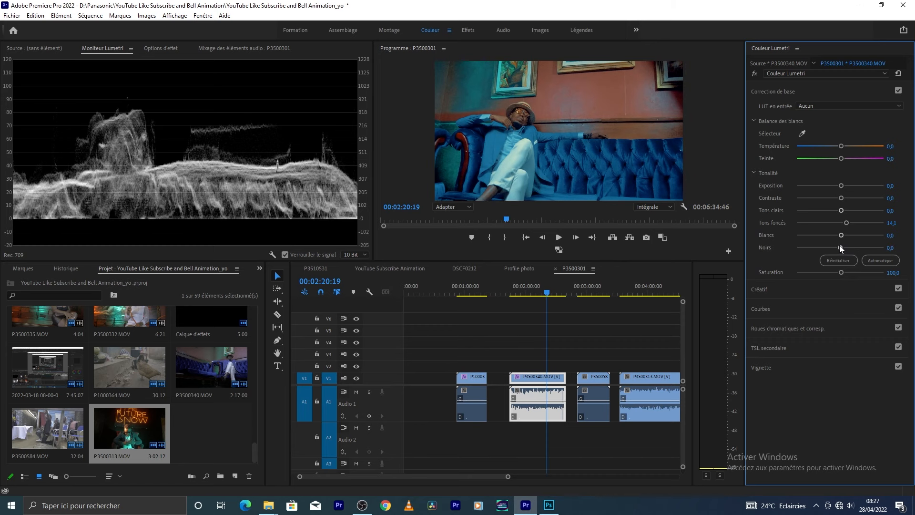
left_click_drag(842, 201, 836, 200)
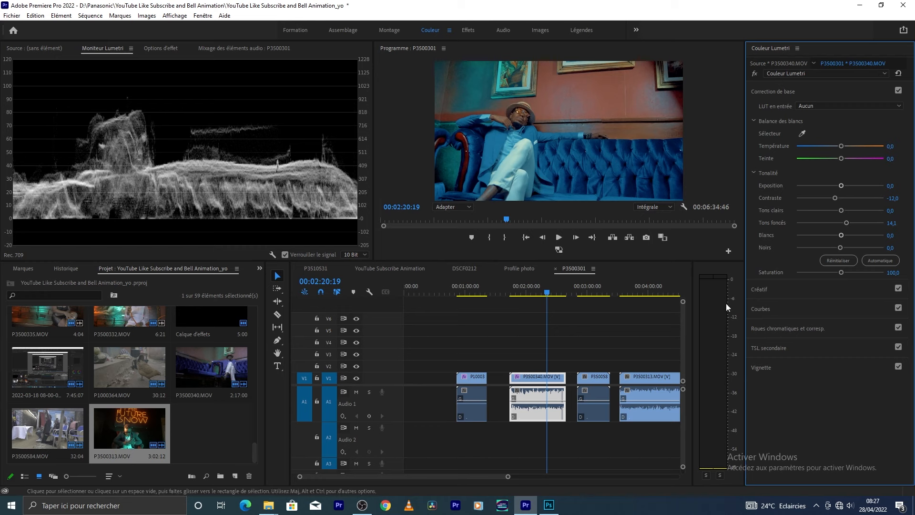
left_click_drag(847, 225, 849, 223)
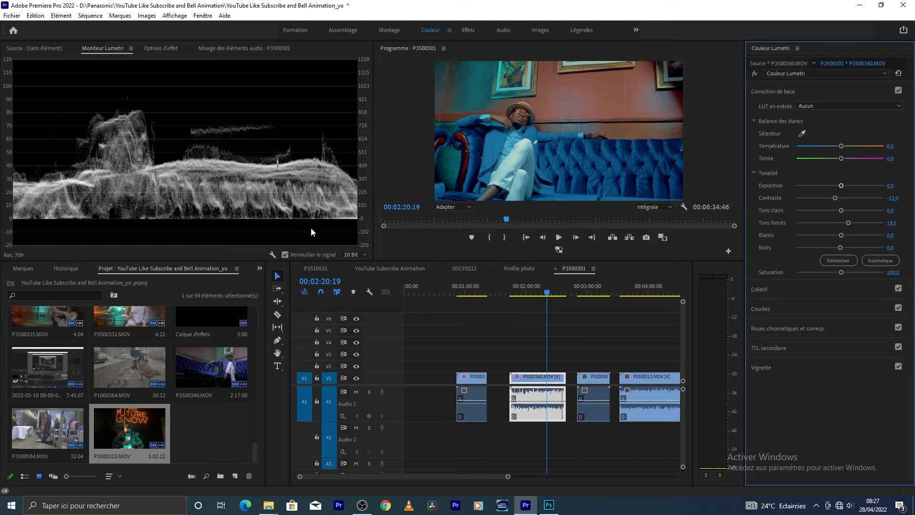
mouse_move(548, 292)
left_mouse_down()
mouse_move(521, 296)
mouse_move(542, 296)
left_mouse_up()
left_click(542, 298)
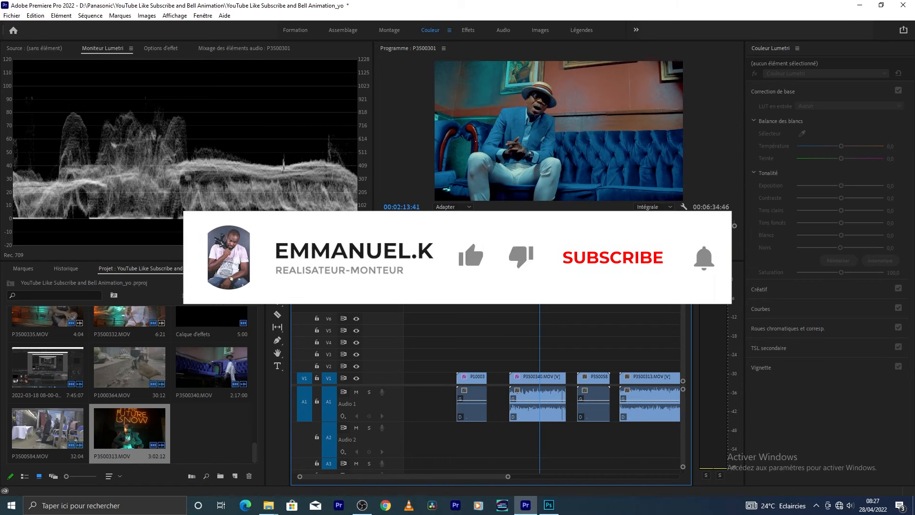
Step: Load Panasonic Cine-D.cube from the 2.0 LOG CONVERSIONS folder as the creative look of the P3500584.MOV clip
left_click(592, 291)
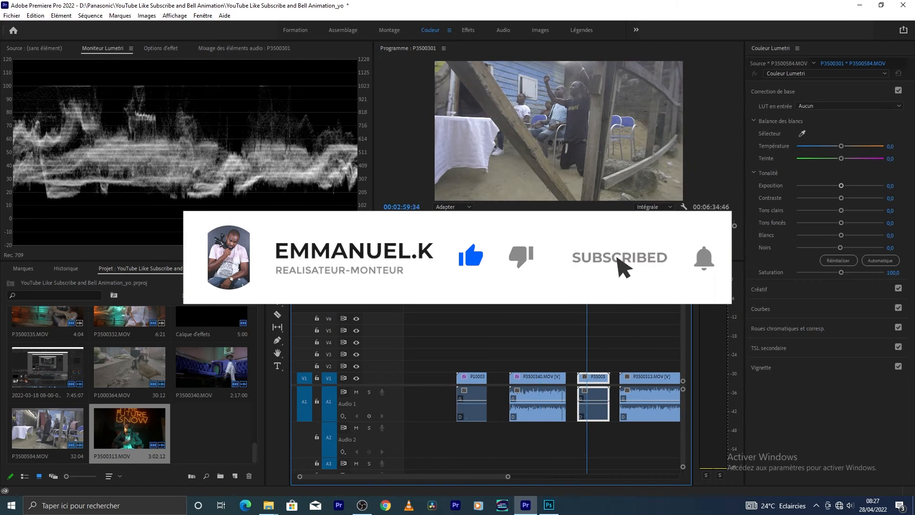
left_click_drag(592, 296, 605, 296)
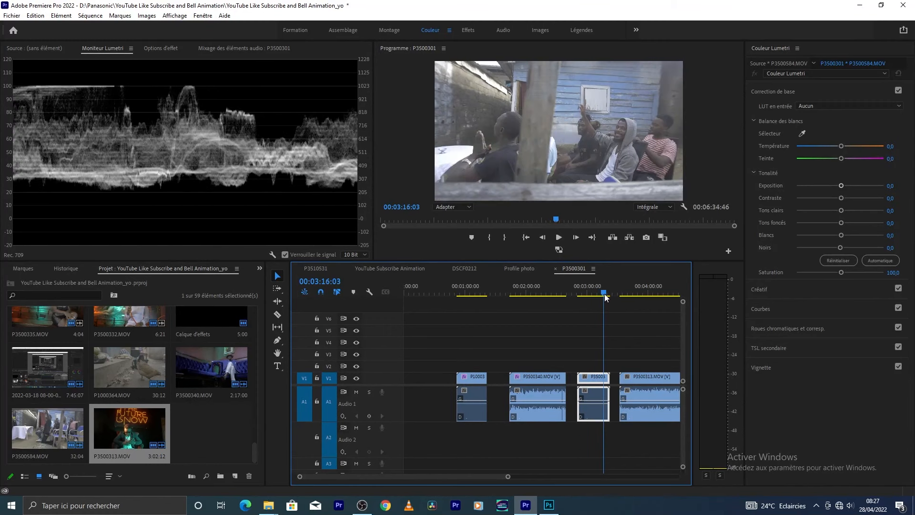
left_click(813, 288)
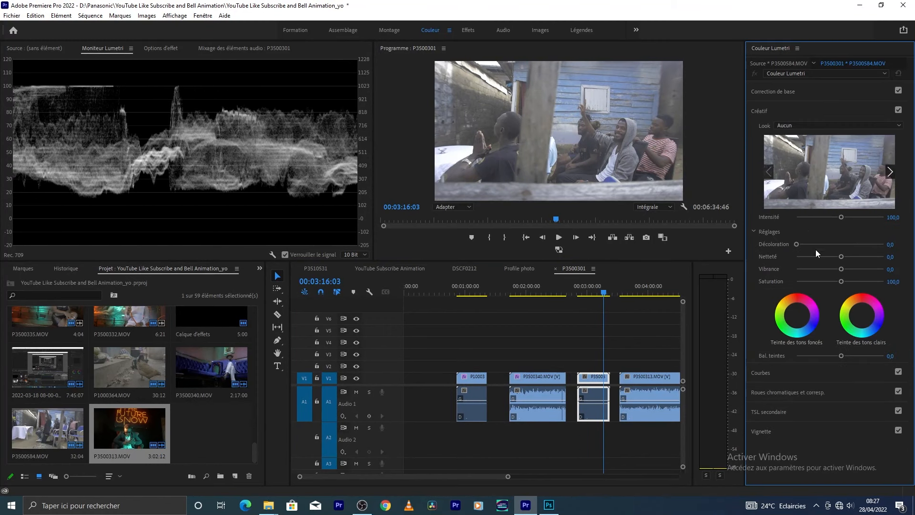
left_click(811, 127)
left_click(795, 154)
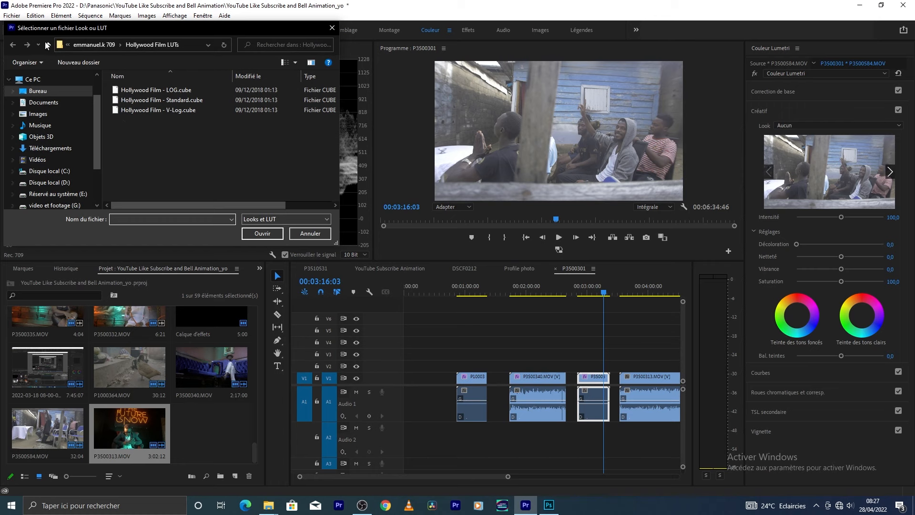
left_click(47, 45)
double_click(153, 90)
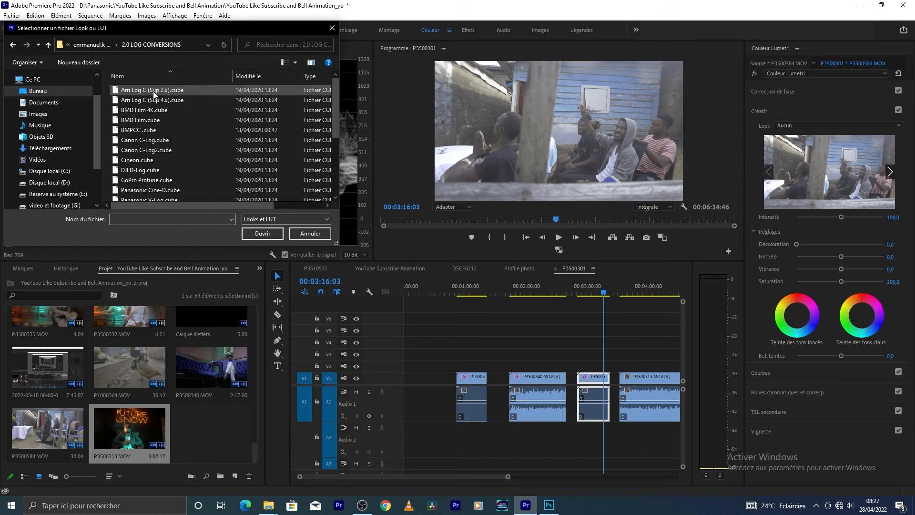
scroll(162, 184, "down", 1)
left_click(156, 167)
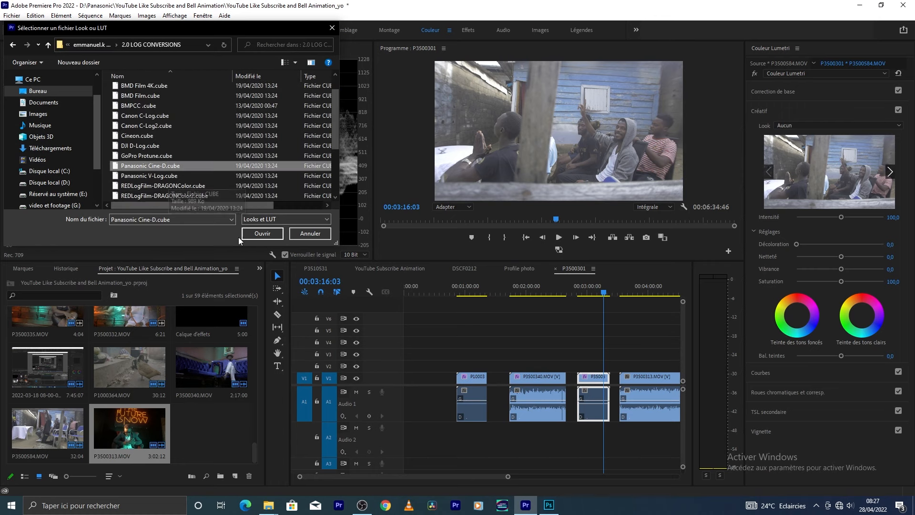
left_click(247, 233)
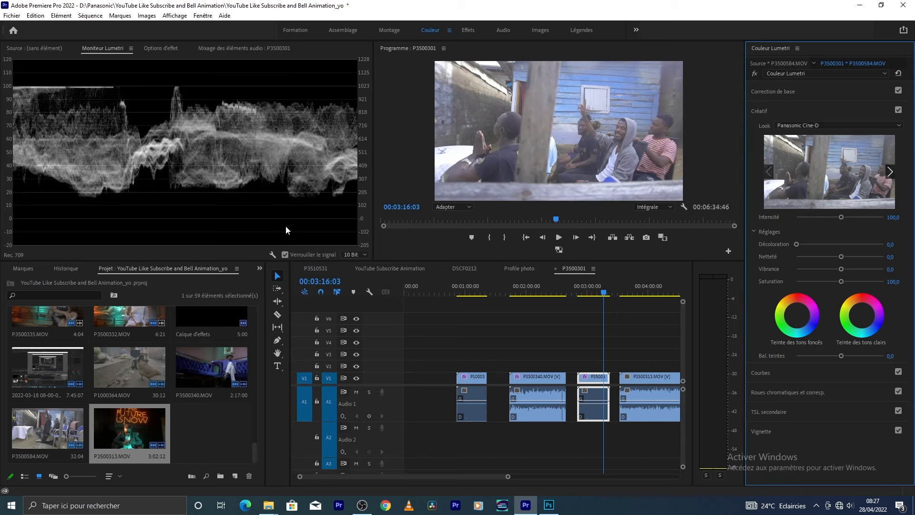
Step: Set the P3500584.MOV clip's highlights (Tons clairs) to -27,2, shadows (Tons foncés) to -28,3, whites (Blancs) to -41,3 and blacks (Noirs) to -23,9
left_click(593, 294)
left_click_drag(593, 293, 594, 295)
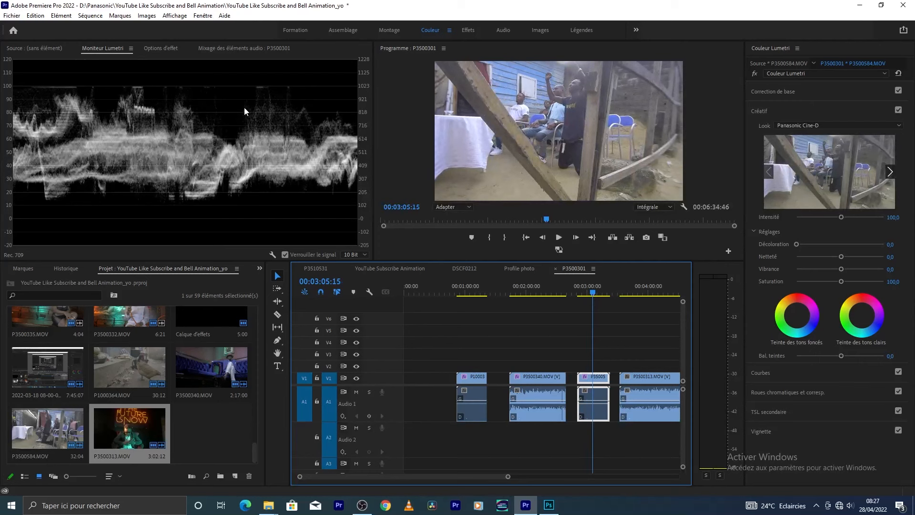
left_click(809, 91)
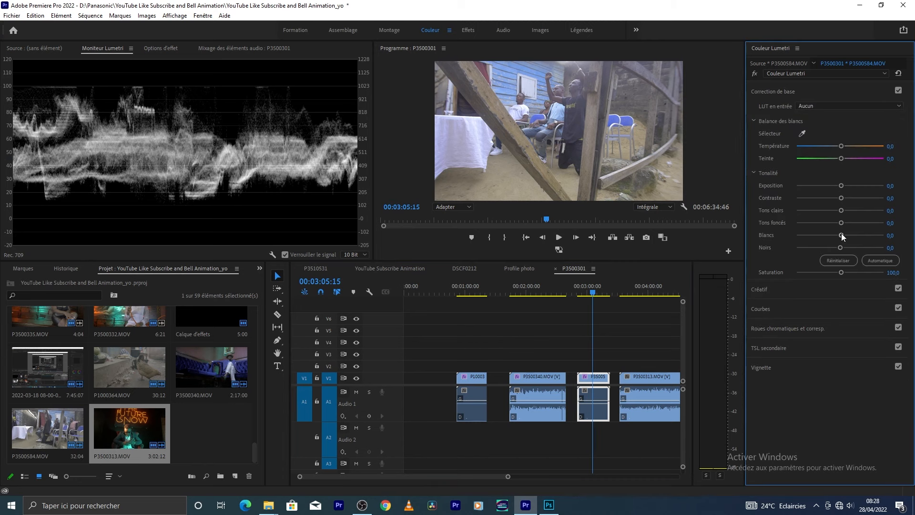
mouse_move(842, 235)
left_mouse_down()
mouse_move(822, 236)
mouse_move(831, 212)
mouse_move(838, 246)
left_mouse_up()
left_click_drag(830, 246, 829, 247)
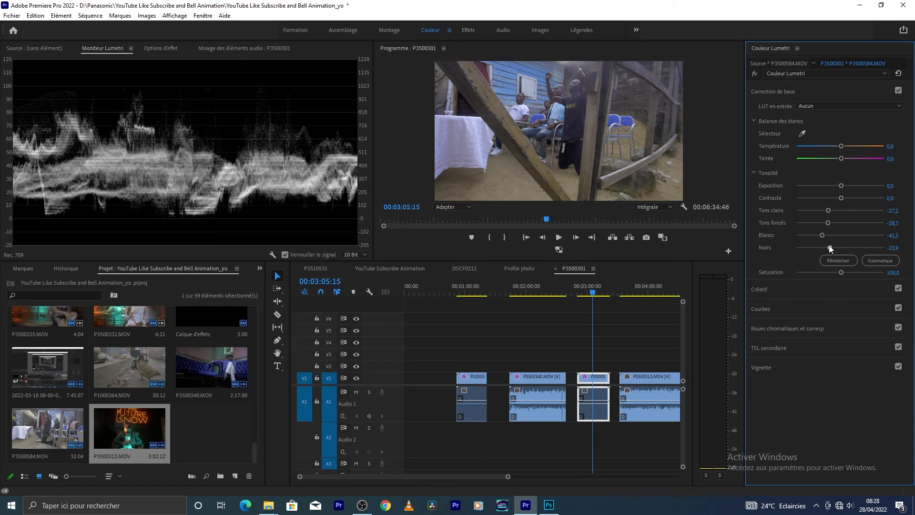
left_click(596, 294)
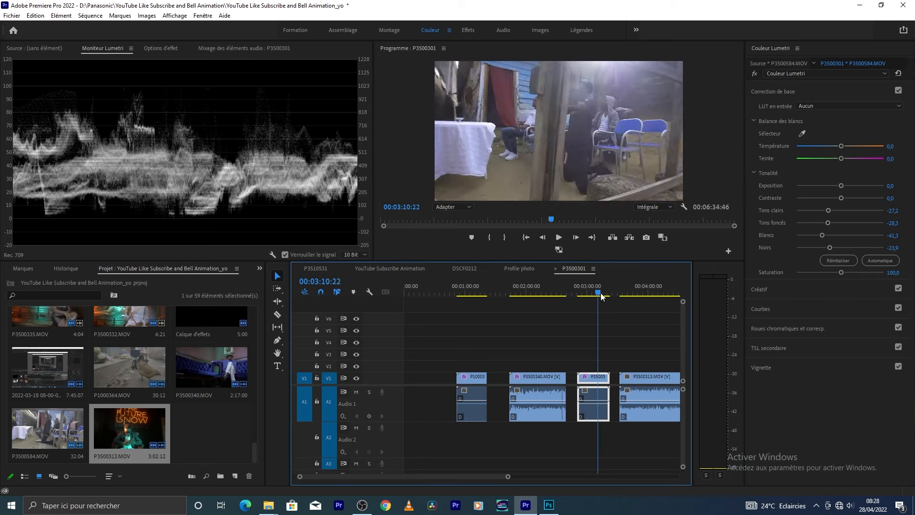
mouse_move(596, 293)
left_mouse_down()
mouse_move(586, 297)
mouse_move(595, 298)
left_mouse_up()
Step: Add a second Lumetri Color effect to the P3500584.MOV clip and load Hollywood Film - Standard.cube as its creative look
left_click(779, 290)
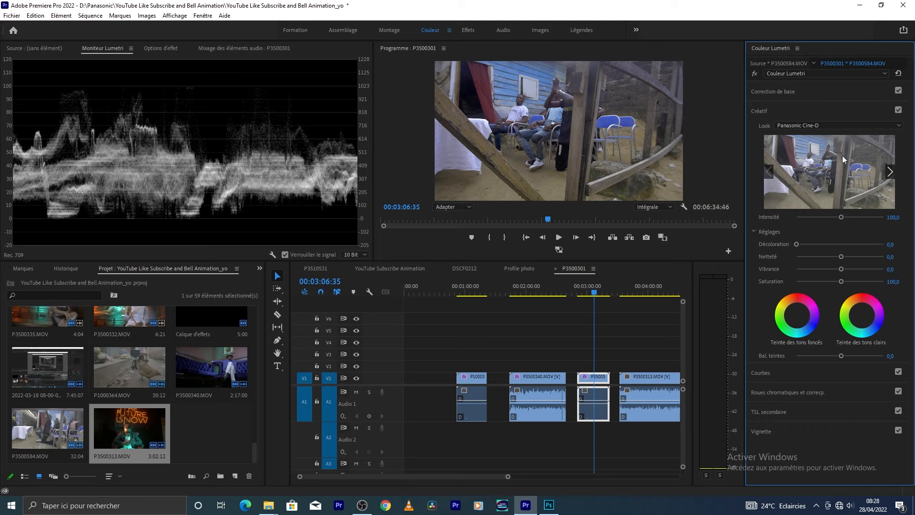
left_click(800, 74)
left_click(797, 96)
left_click(797, 126)
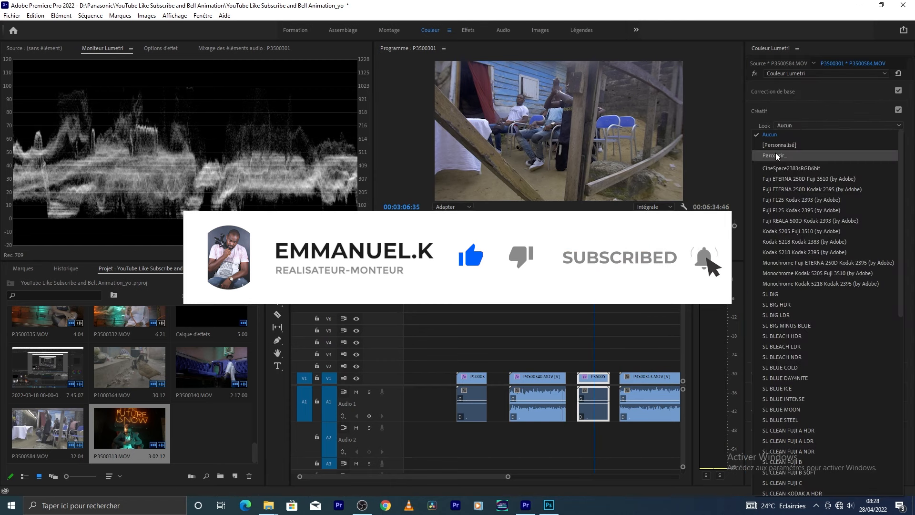
left_click(777, 155)
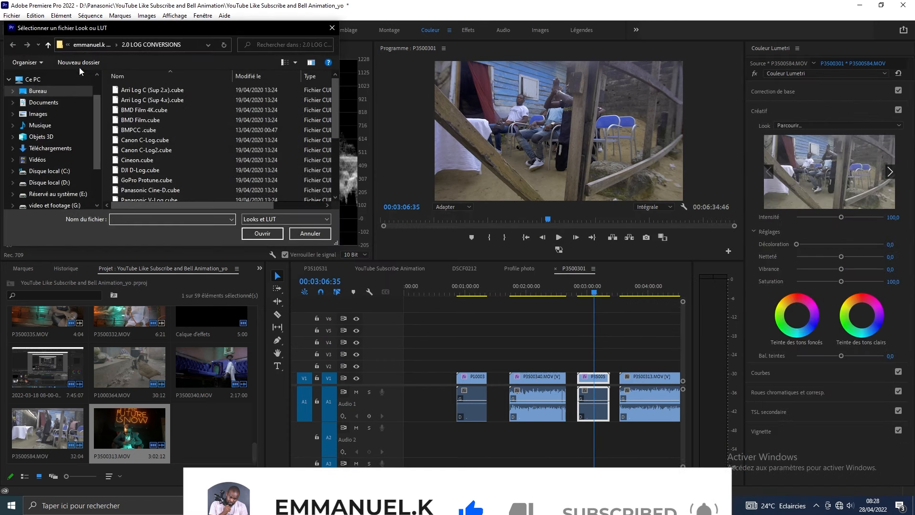
left_click(48, 45)
double_click(146, 100)
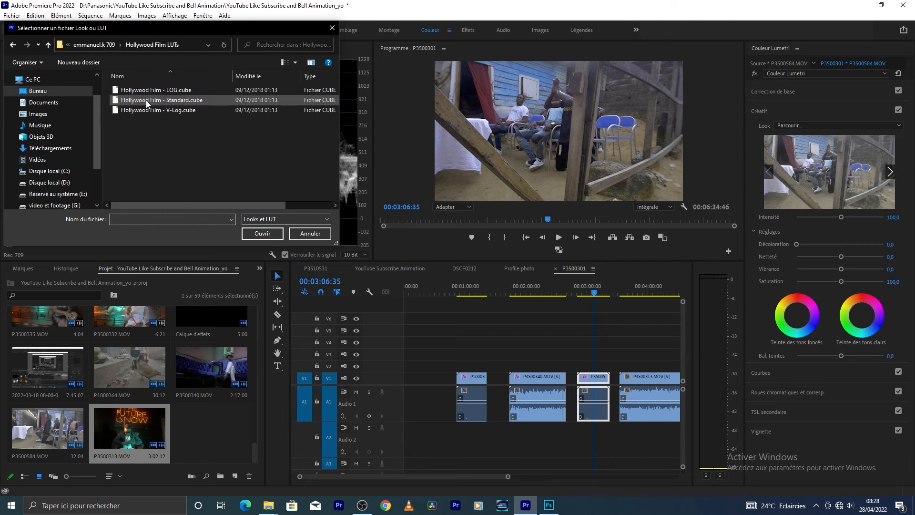
left_click(147, 102)
left_click(263, 233)
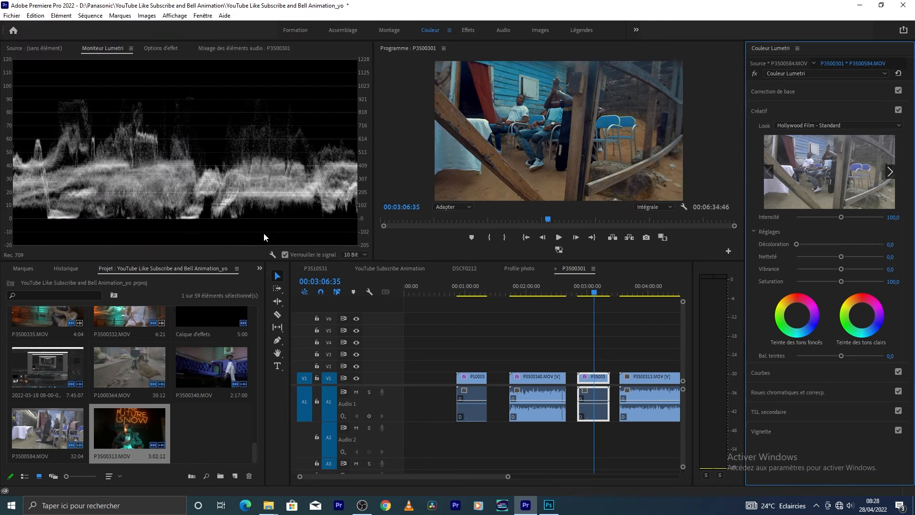
mouse_move(595, 292)
left_mouse_down()
mouse_move(575, 299)
mouse_move(599, 294)
left_mouse_up()
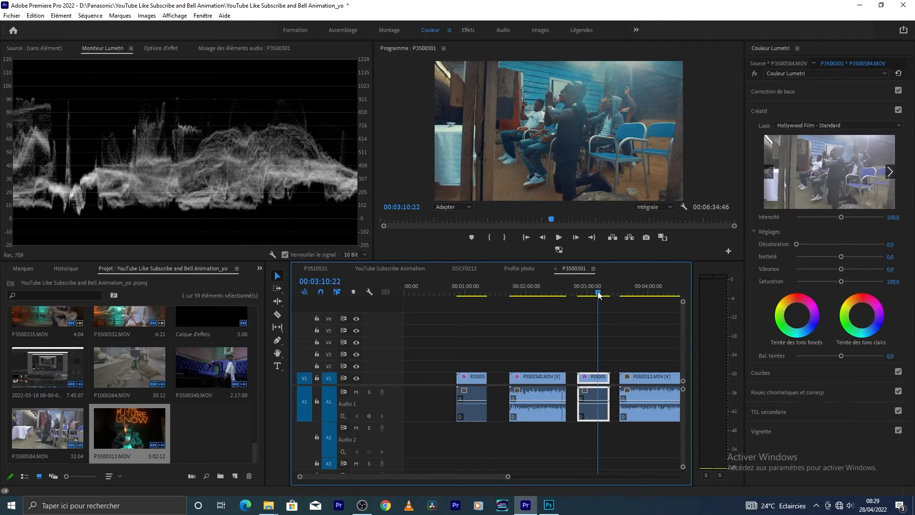
Step: Load Panasonic Cine-D.cube from the 2.0 LOG CONVERSIONS folder as the creative look of the P3500313.MOV clip
left_click(659, 296)
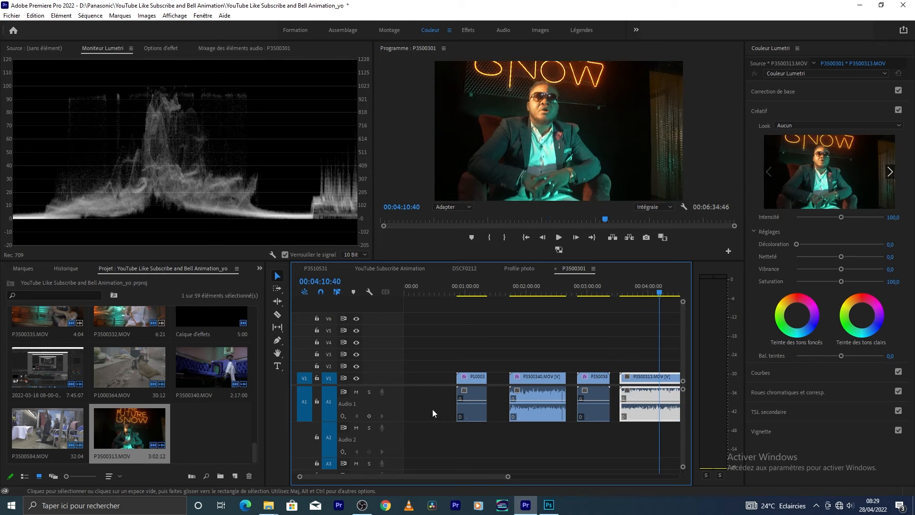
left_click_drag(508, 476, 541, 477)
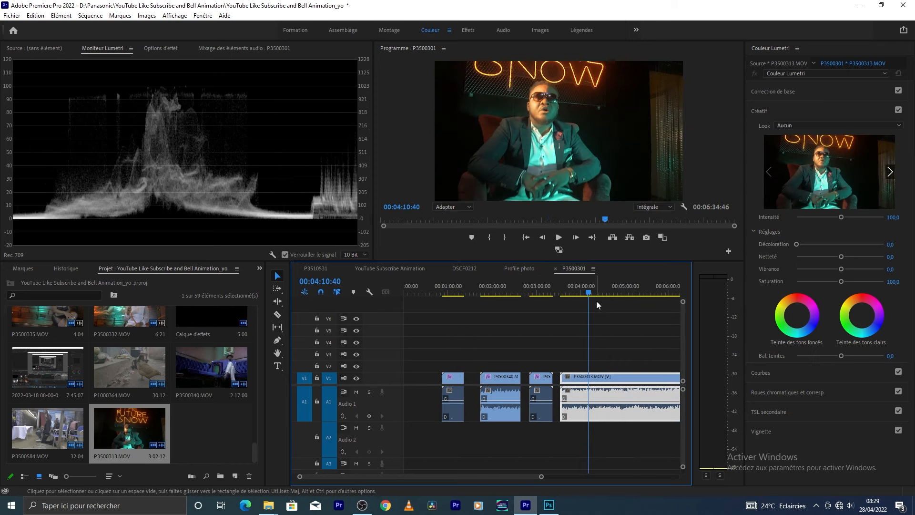
left_click_drag(596, 301, 623, 301)
left_click(791, 74)
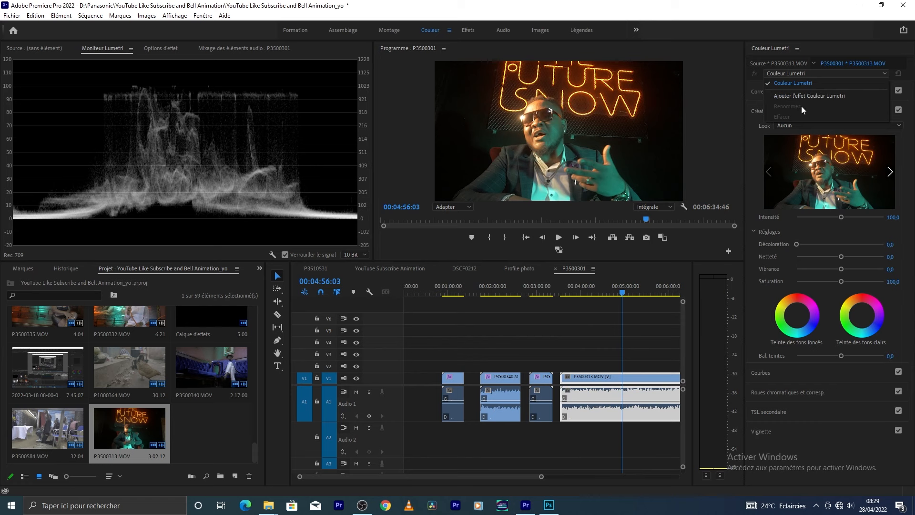
left_click(803, 121)
left_click(803, 125)
left_click(793, 156)
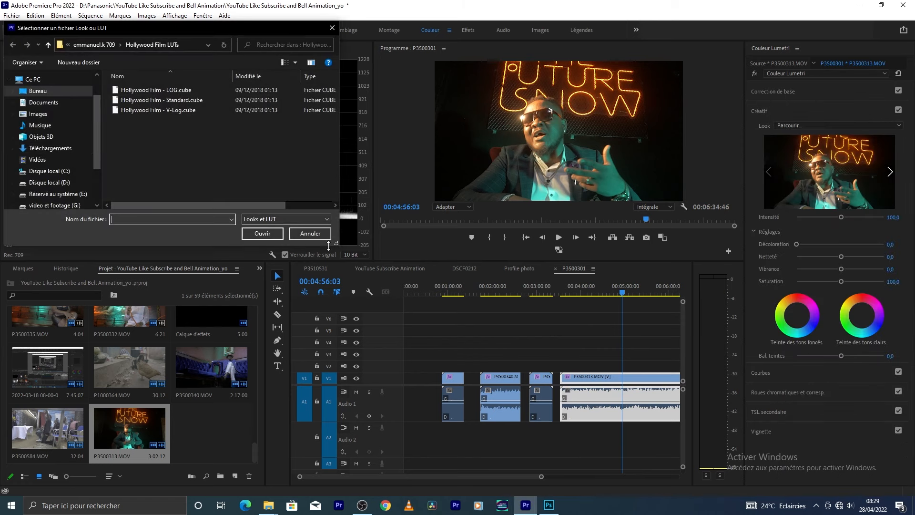
left_click(49, 46)
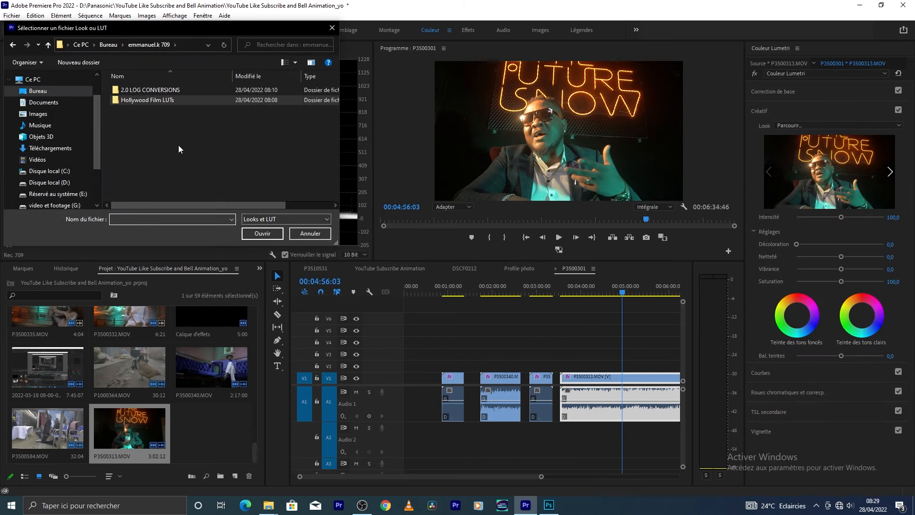
double_click(129, 89)
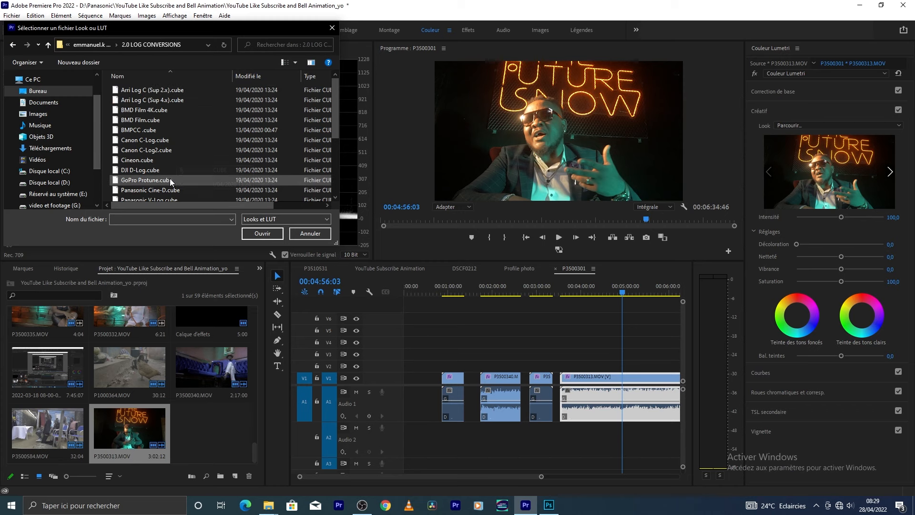
scroll(171, 178, "down", 1)
left_click(155, 169)
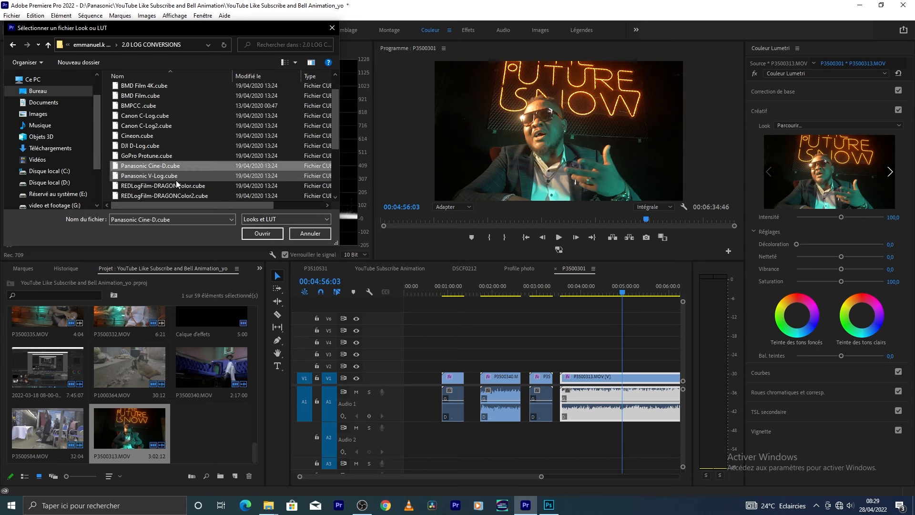
left_click(257, 235)
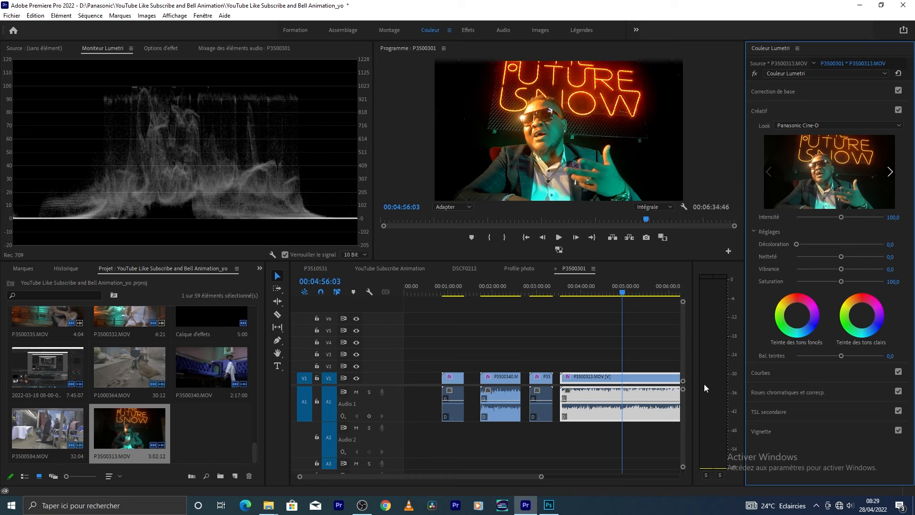
left_click_drag(632, 292, 650, 295)
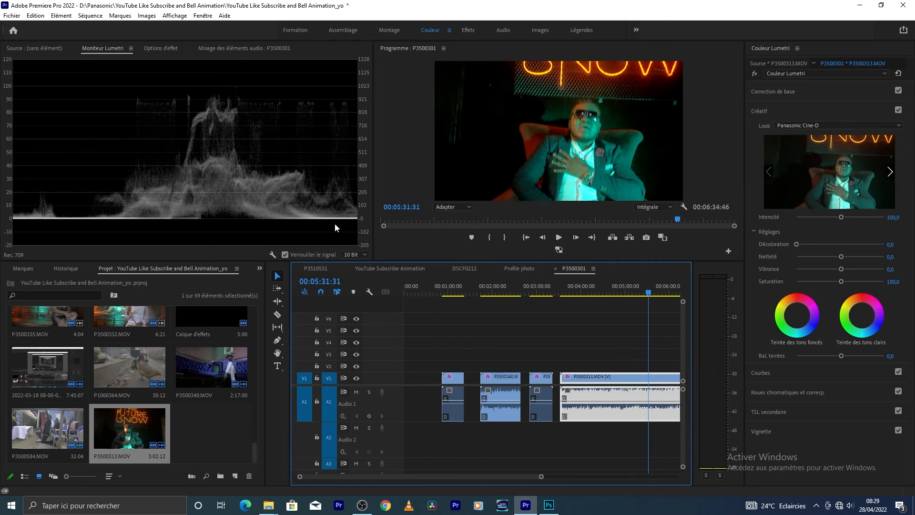